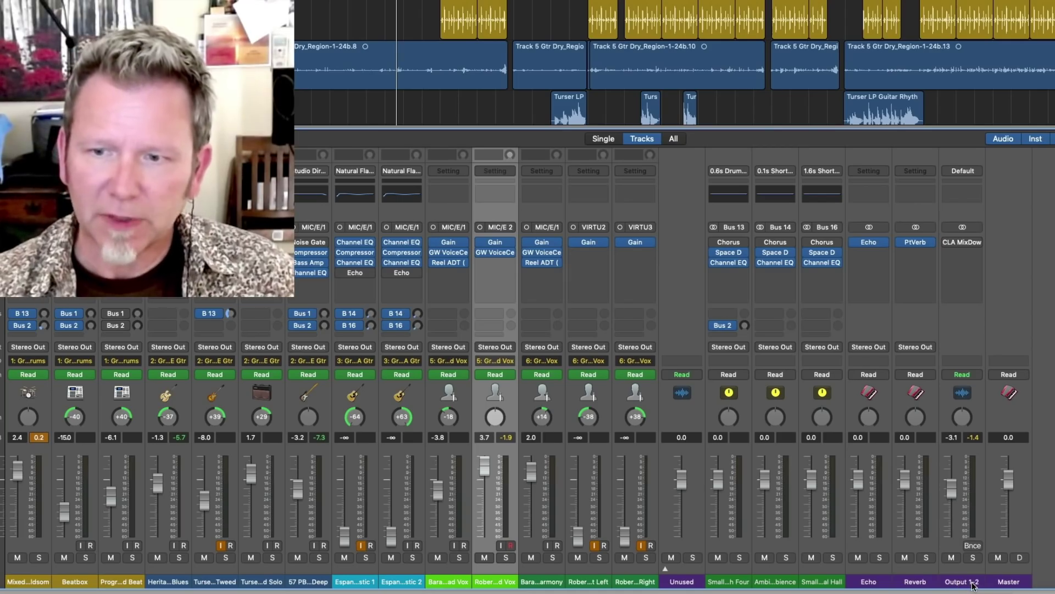
- Open the CLA MixDown plug-in on the Output 1-2 channel and move its window clear of the arrangement
mouse_move(965, 247)
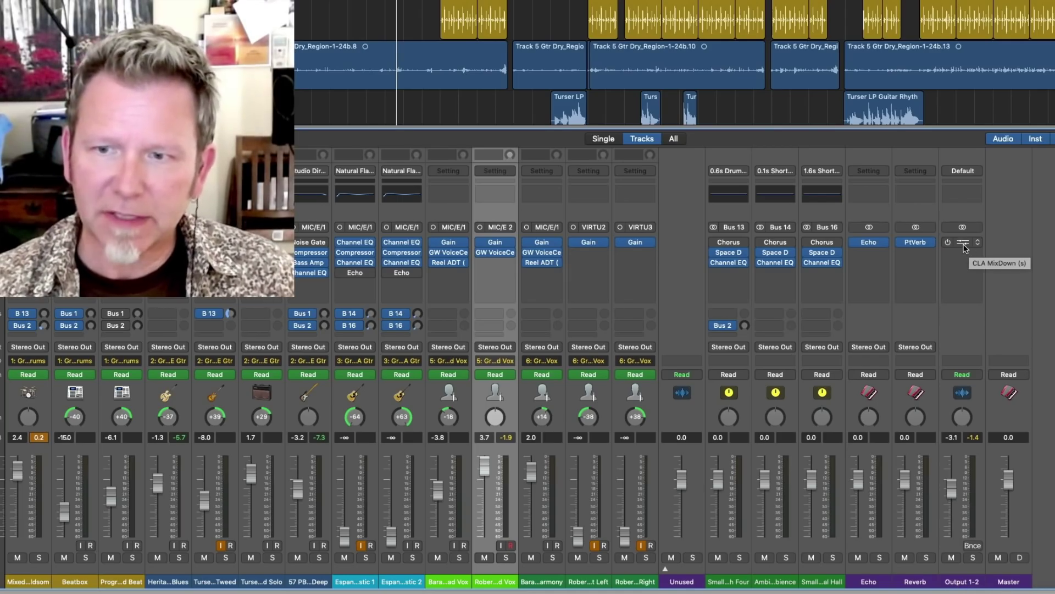
click(963, 242)
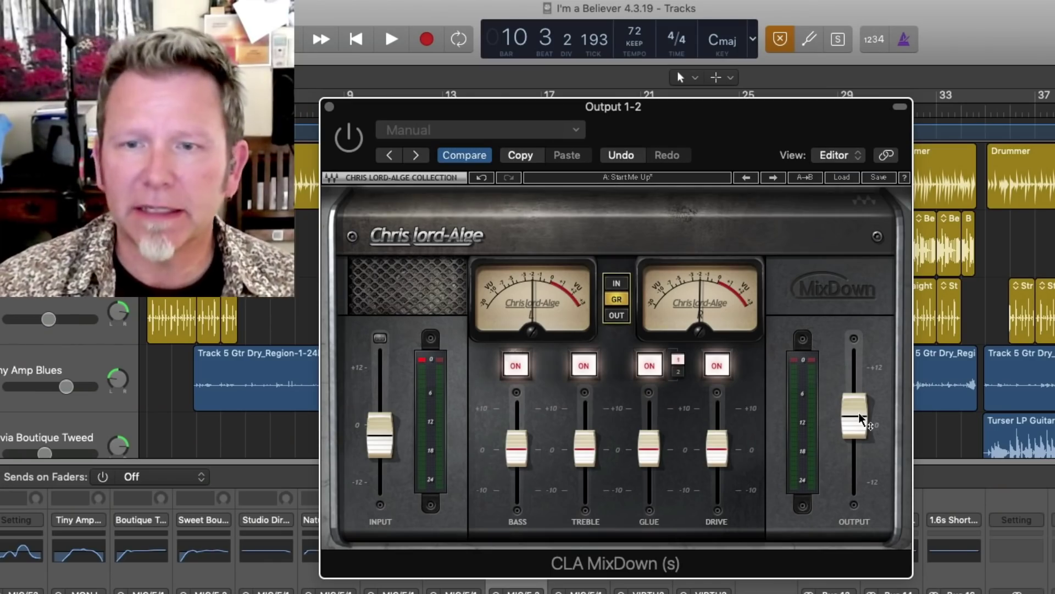
mouse_move(861, 420)
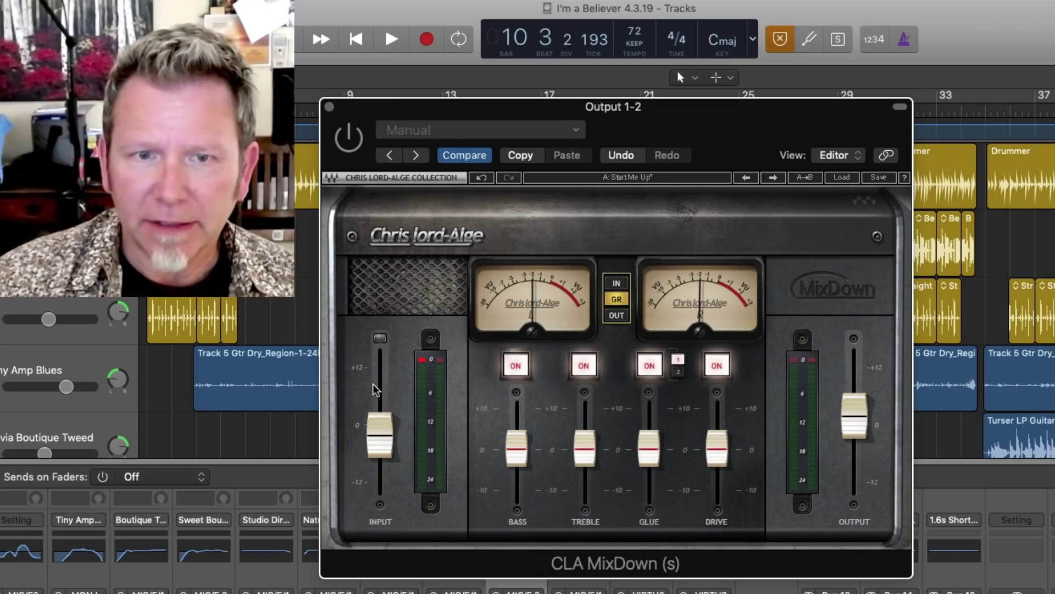
mouse_move(383, 453)
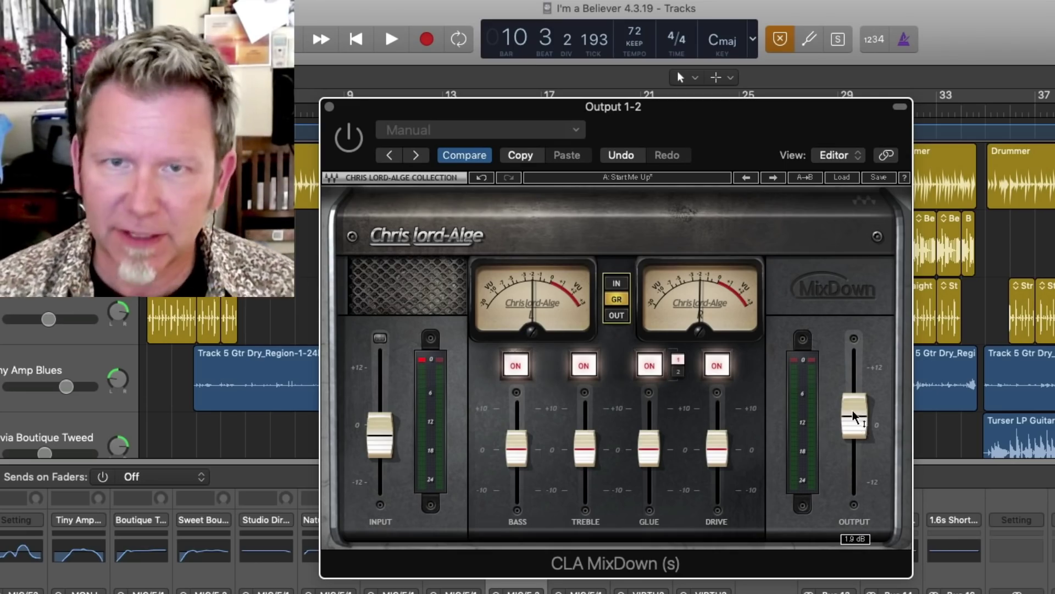
drag(444, 111, 743, 156)
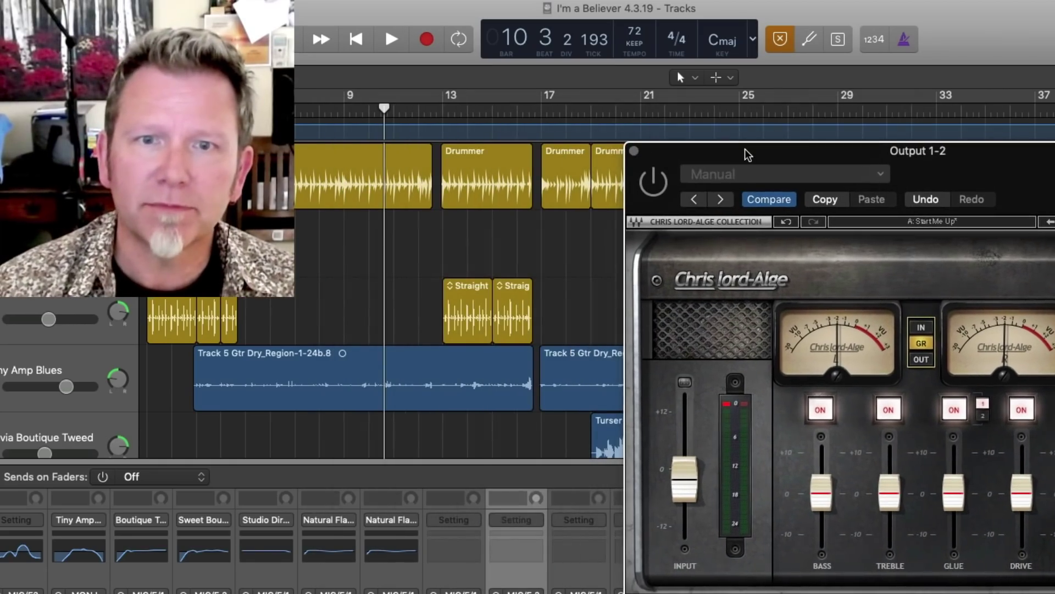
- Play the song and compare the mix with CLA MixDown bypassed and active, leaving the plug-in switched on
click(390, 40)
drag(702, 155, 614, 124)
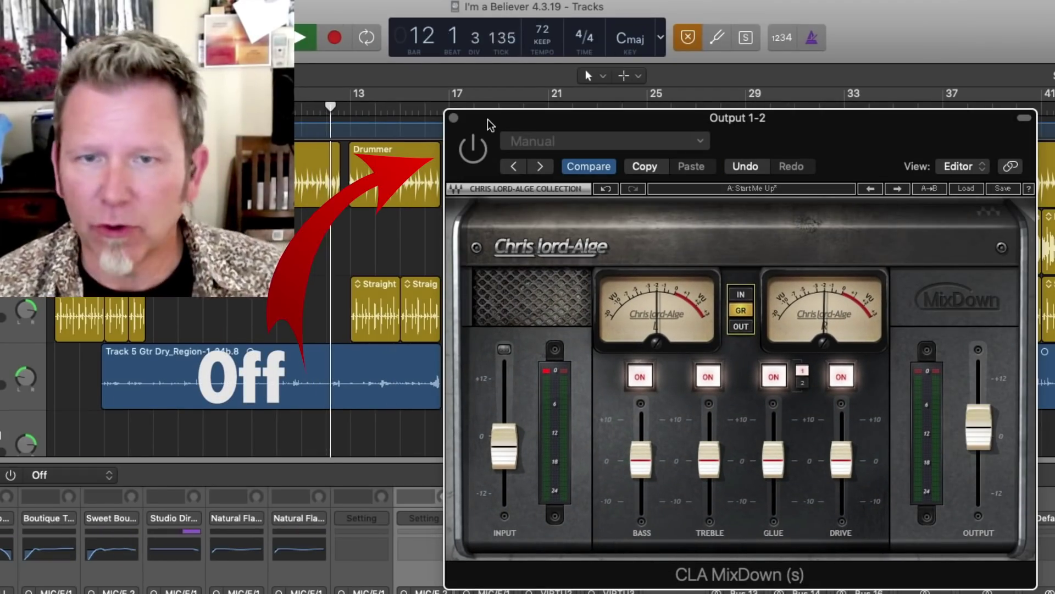
click(474, 150)
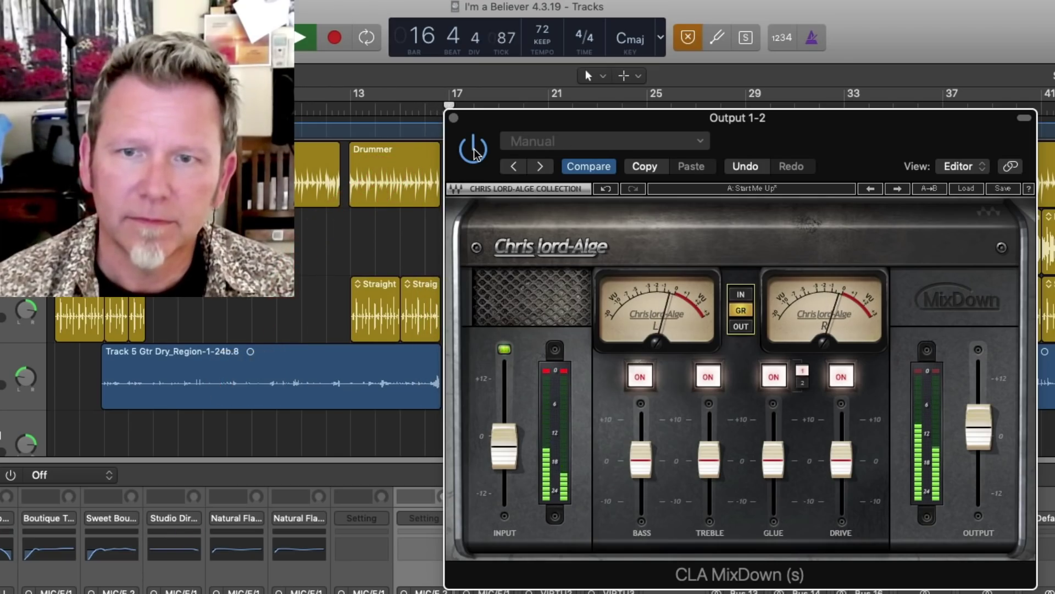
click(473, 149)
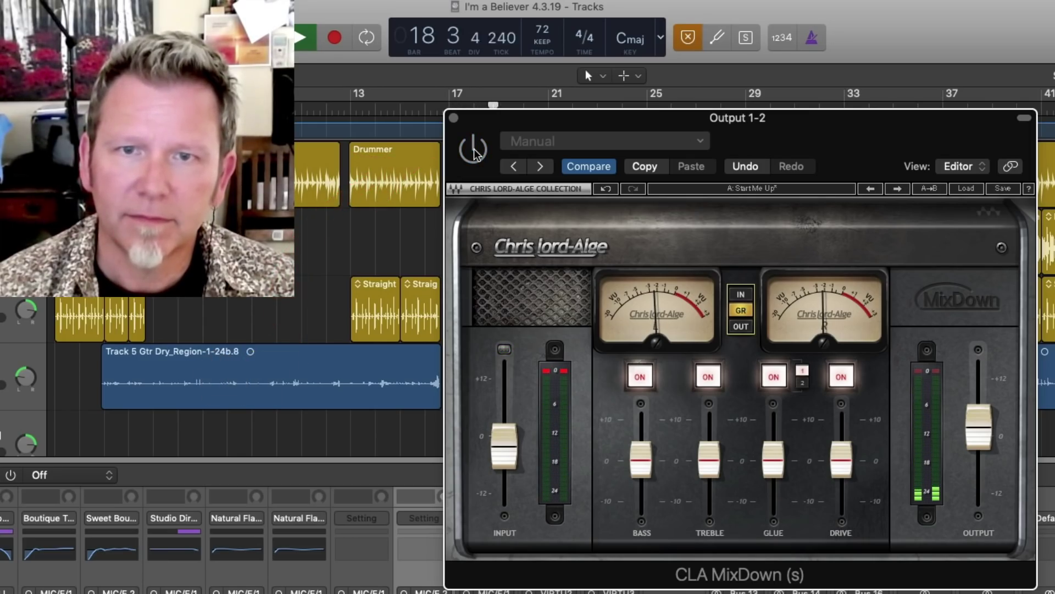
click(473, 150)
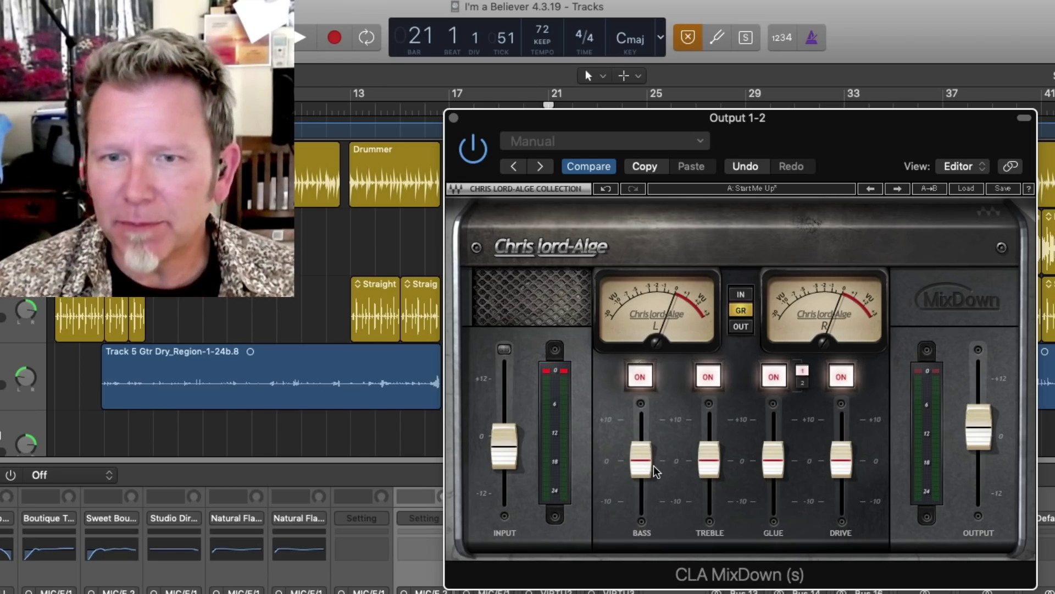
- Switch off the Bass, Treble, Glue and Drive sections of CLA MixDown
mouse_move(655, 473)
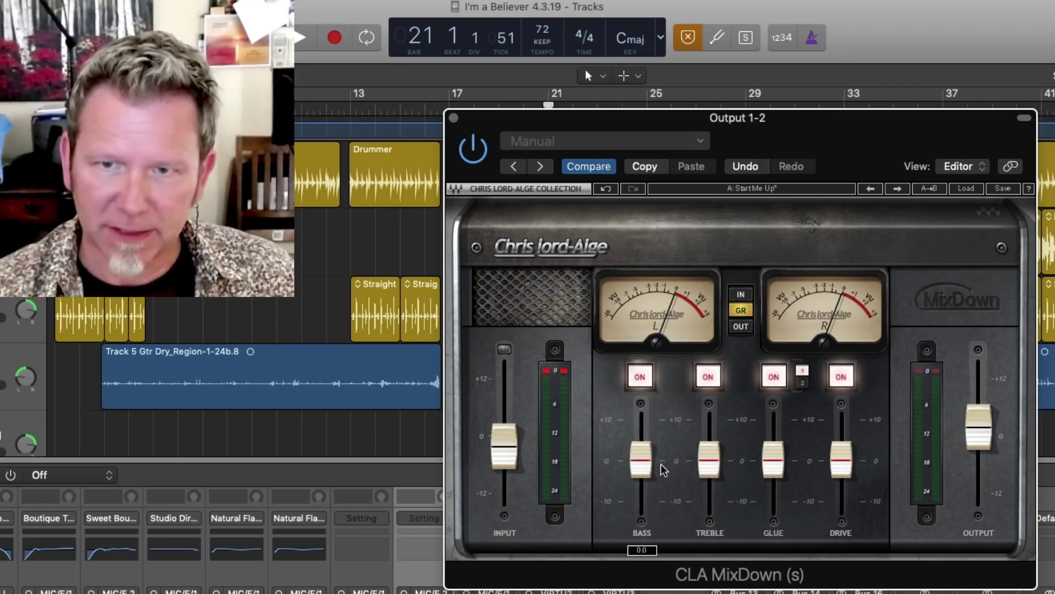
mouse_move(711, 464)
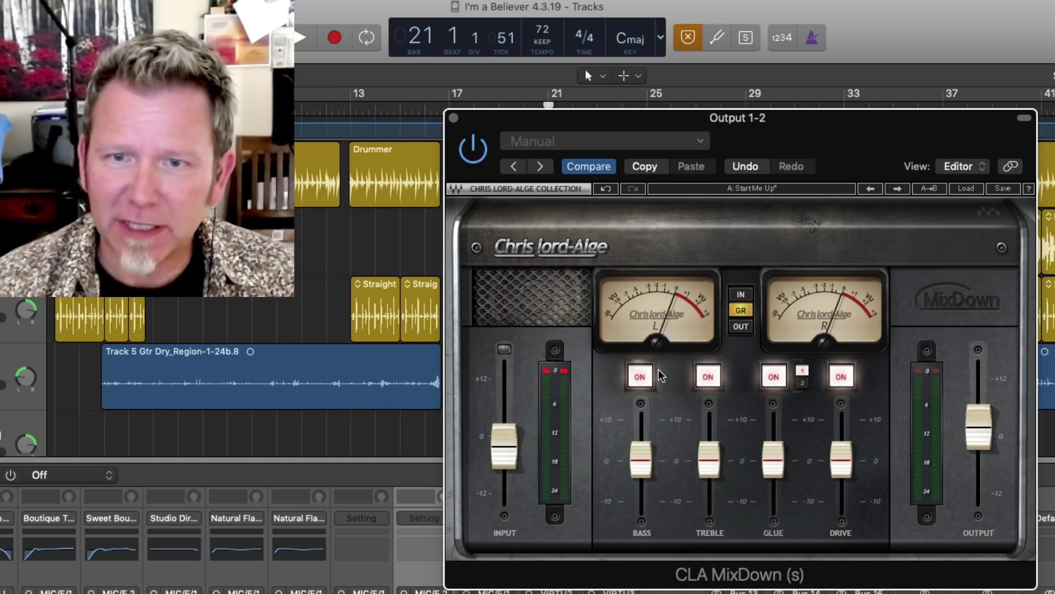
click(640, 376)
click(709, 377)
click(773, 377)
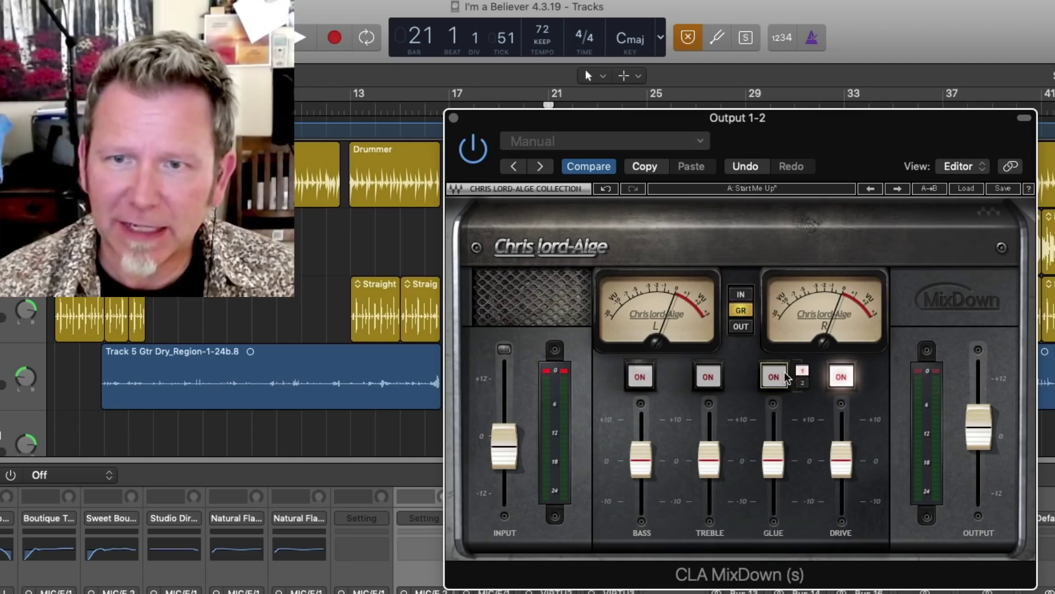
click(841, 377)
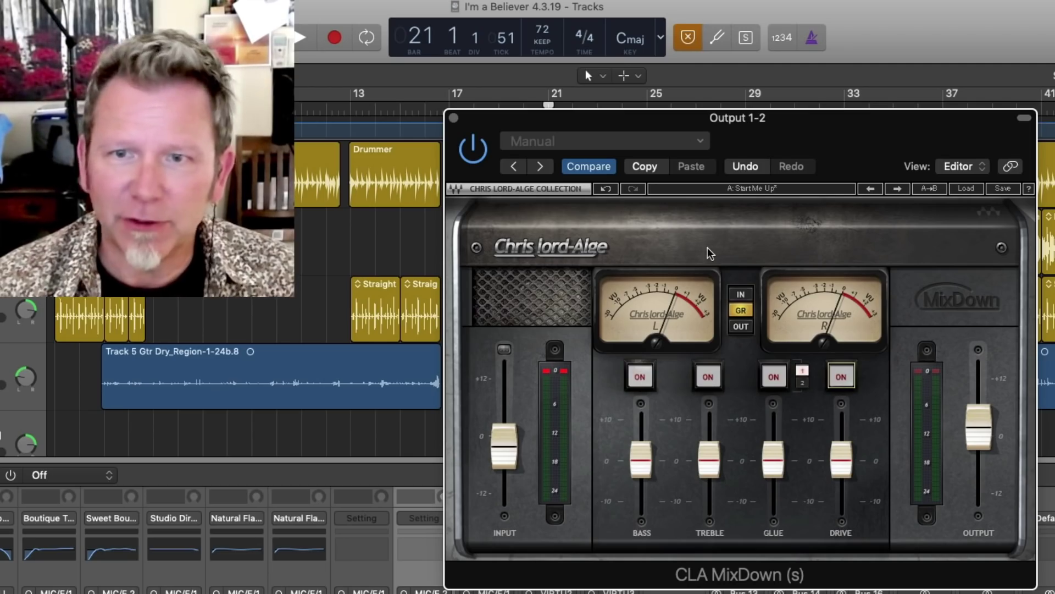
- Switch the Drive, Glue, Treble and Bass sections of CLA MixDown back on
click(840, 378)
click(774, 377)
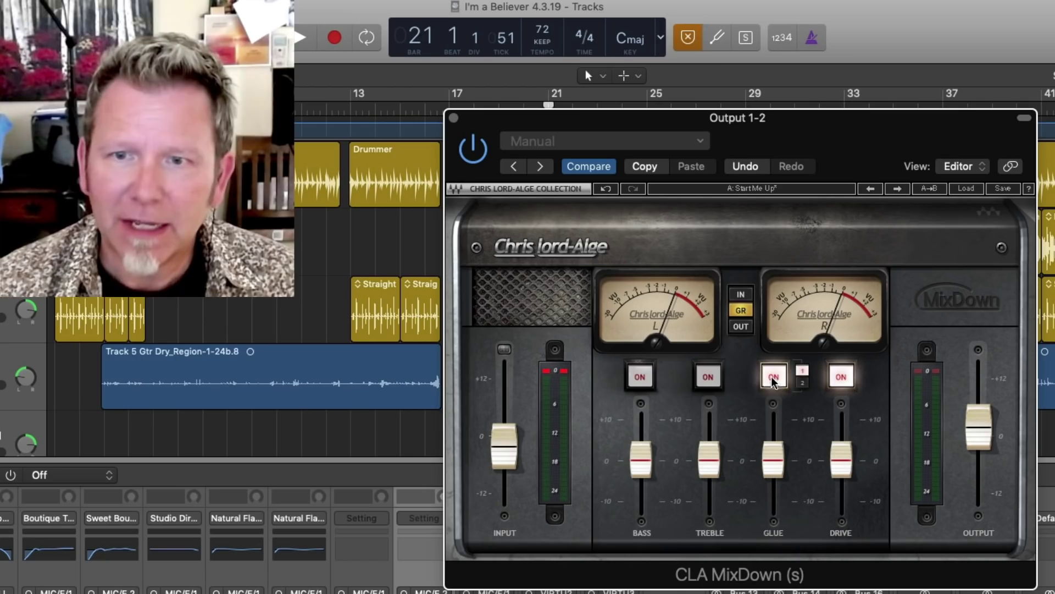
click(708, 378)
click(640, 379)
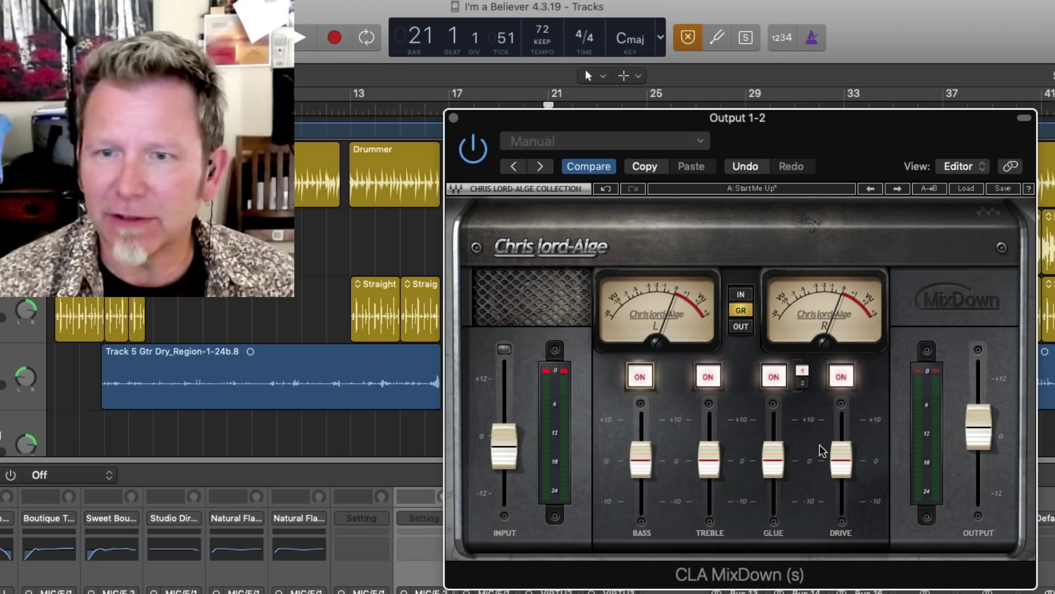
- Try Glue compressor mode 2, and set the Glue section back to mode 1
mouse_move(855, 473)
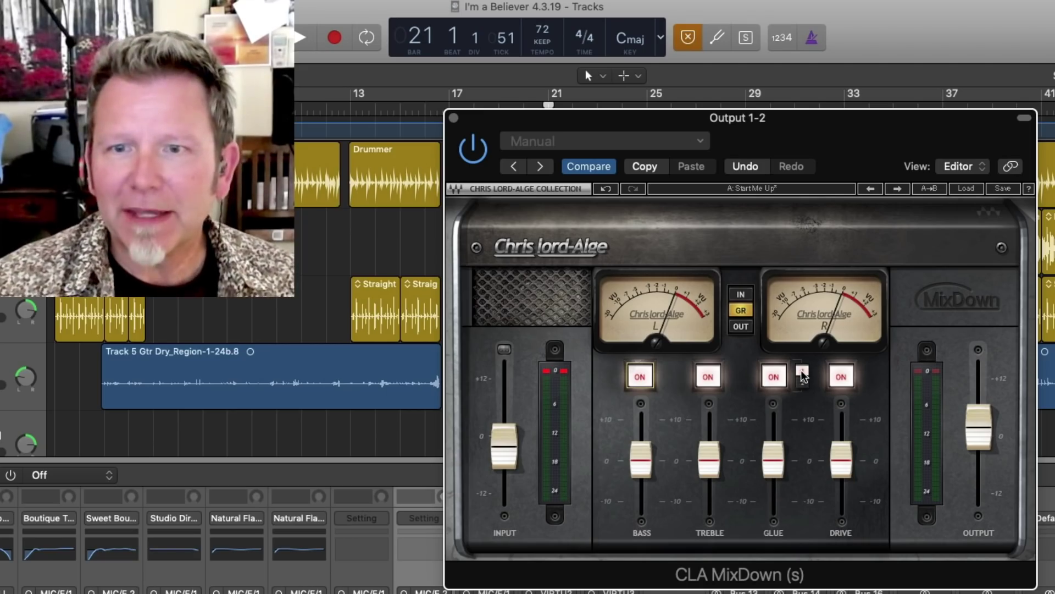
click(804, 375)
click(804, 385)
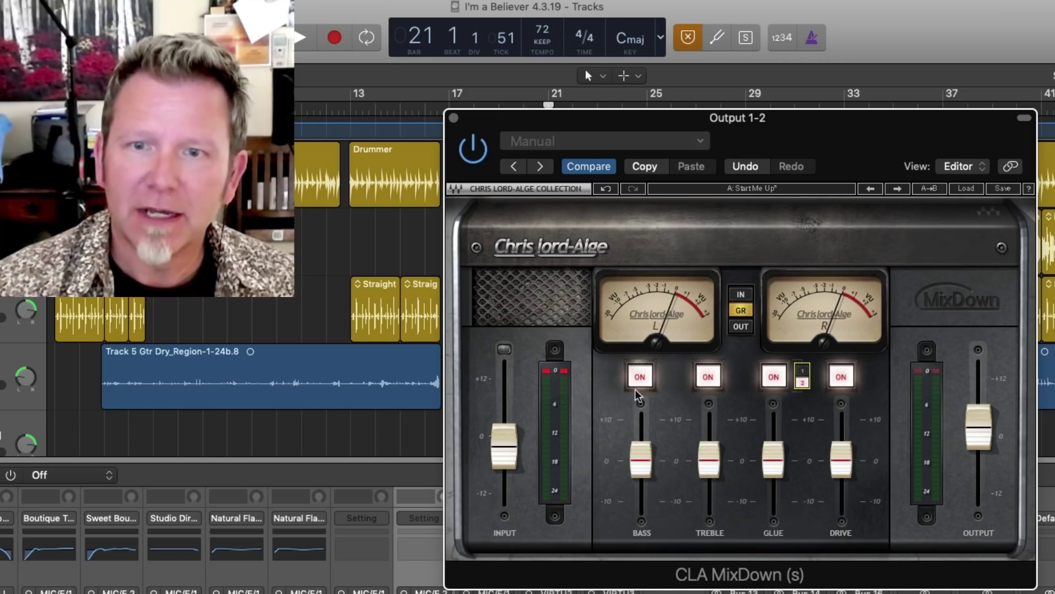
click(805, 376)
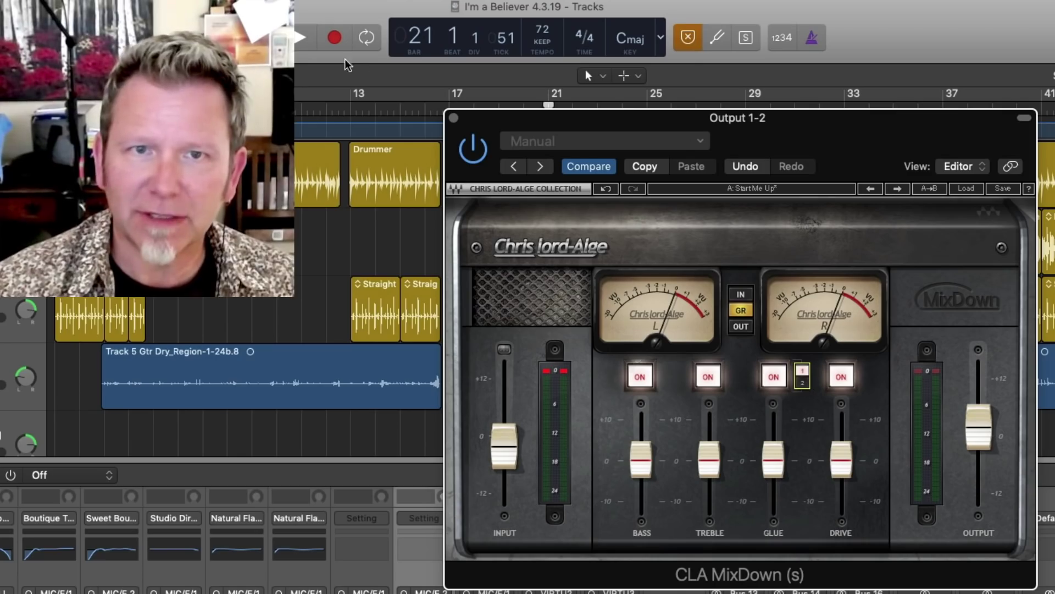
- Play the song while alternating between Glue modes 1 and 2, stopping playback with mode 2 selected
click(301, 38)
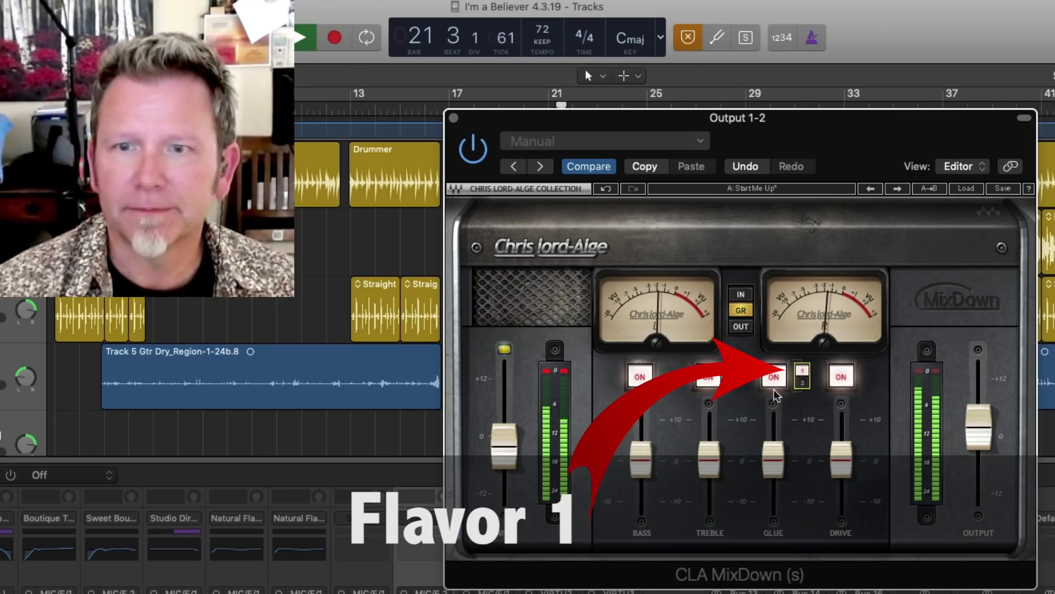
click(802, 382)
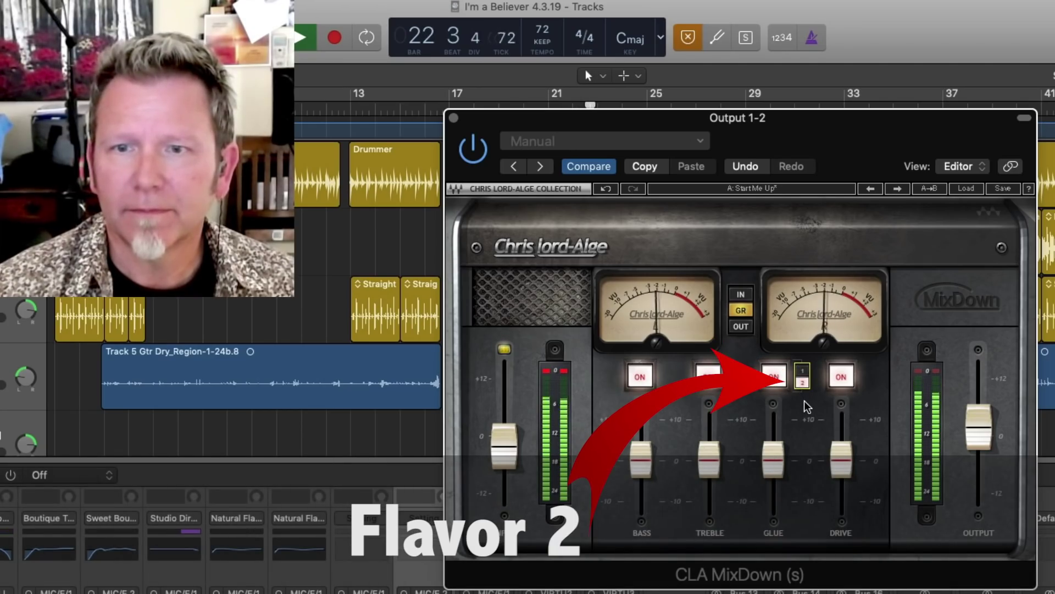
click(803, 373)
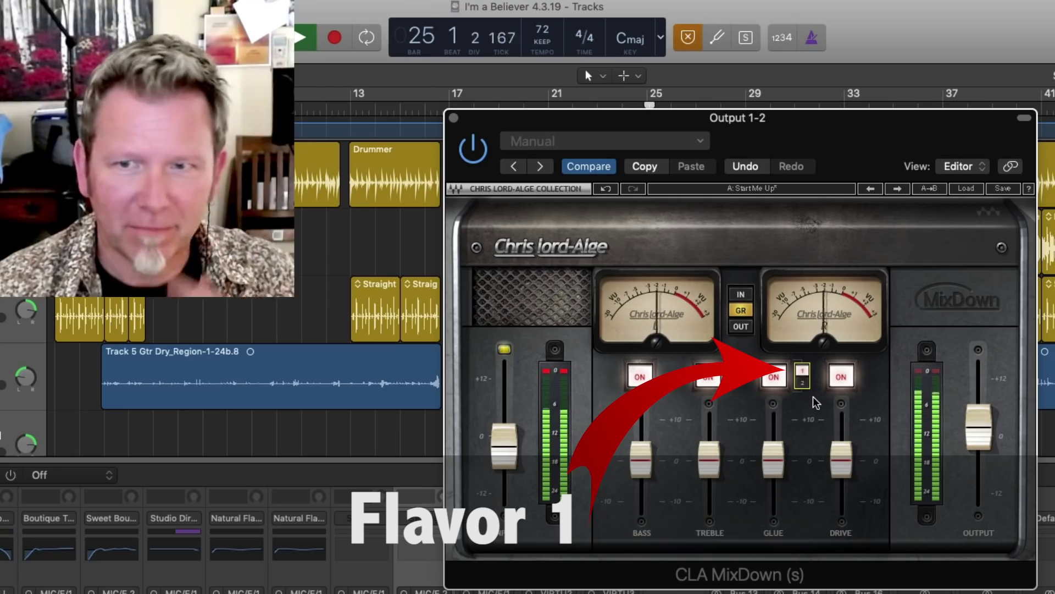
click(802, 379)
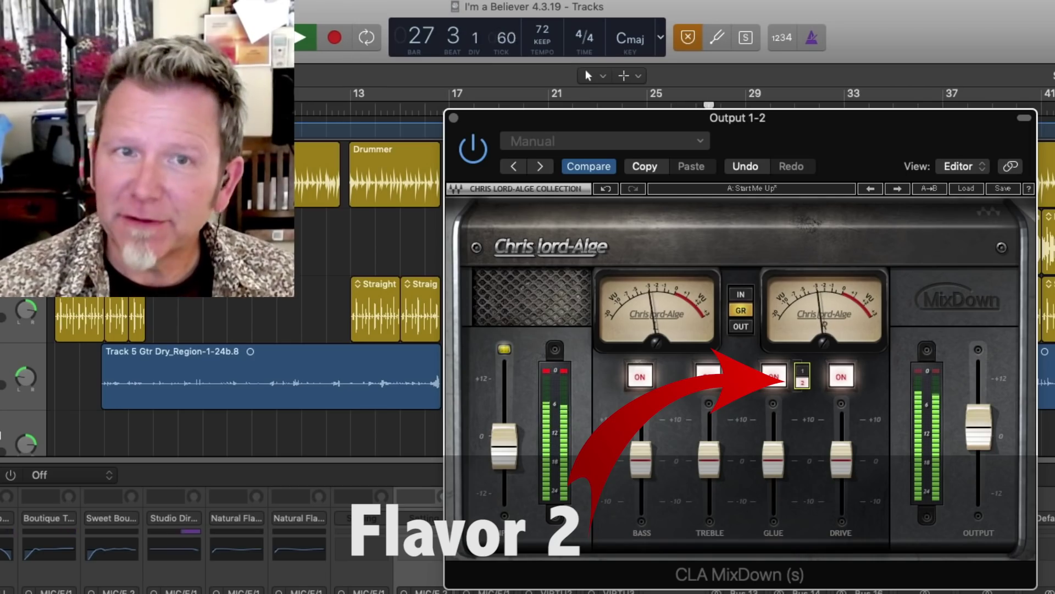
key(space)
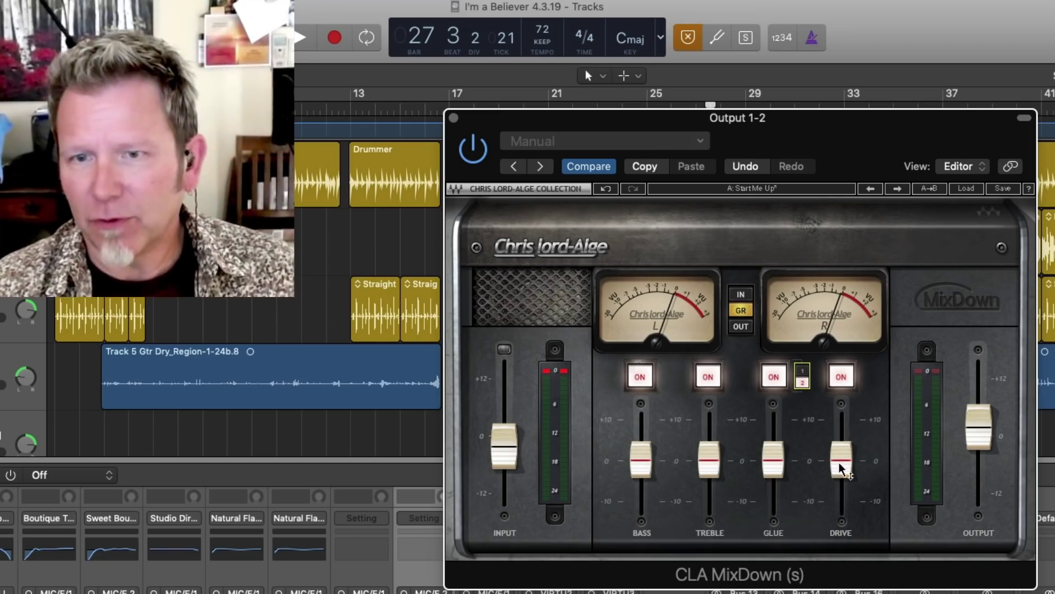
- Check the VU meters during playback in input, output and gain reduction modes, and stop playback in gain reduction mode
mouse_move(843, 467)
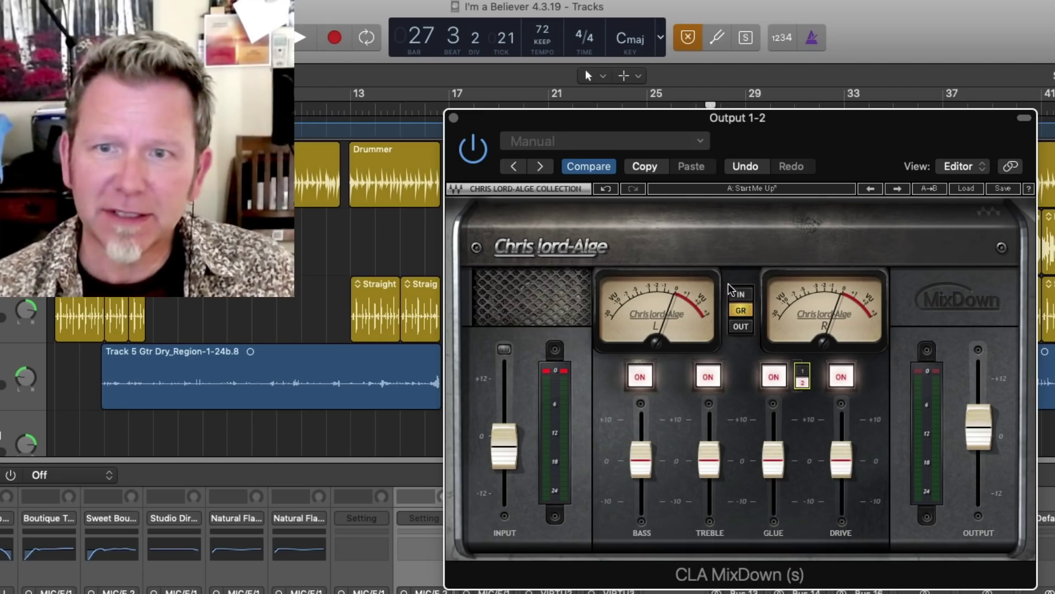
click(300, 38)
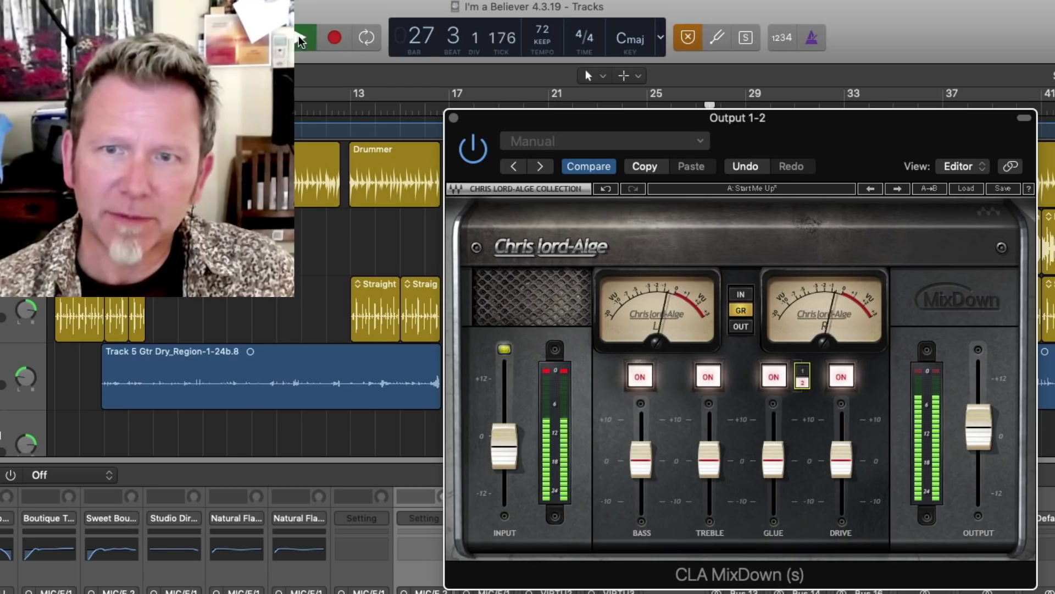
click(741, 295)
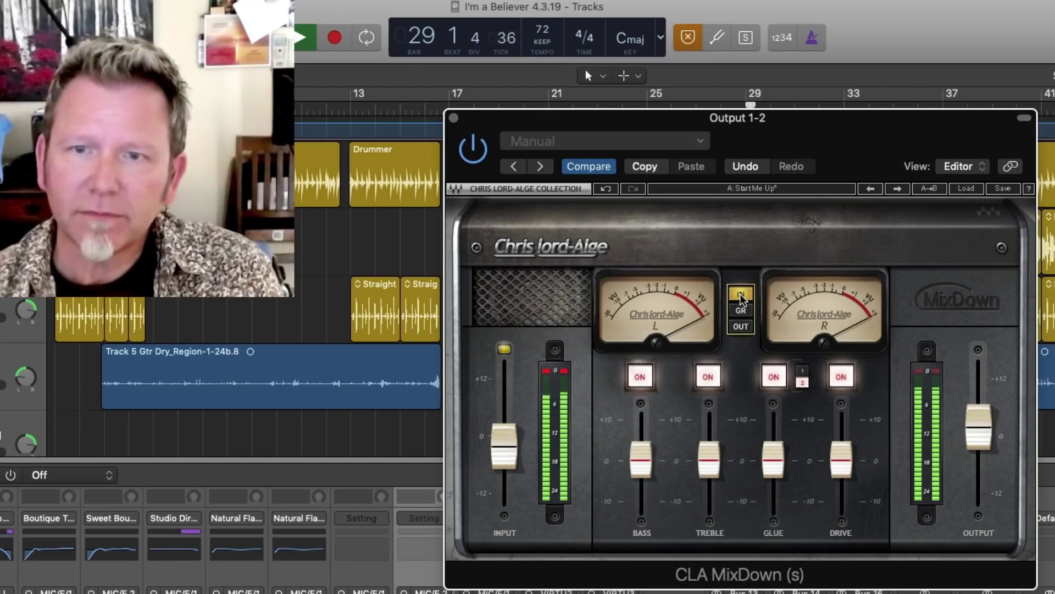
click(738, 325)
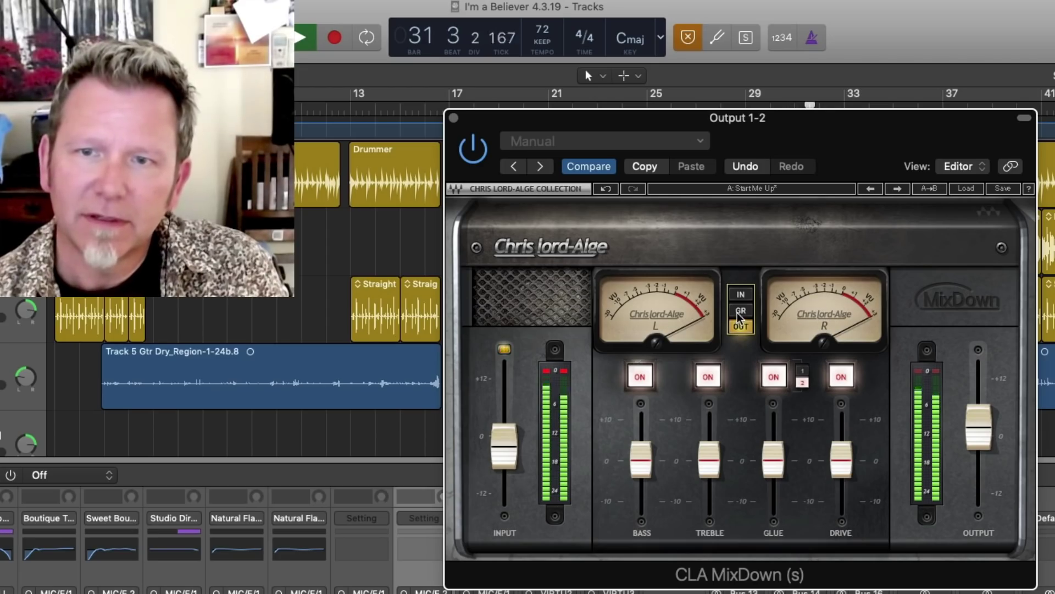
click(740, 311)
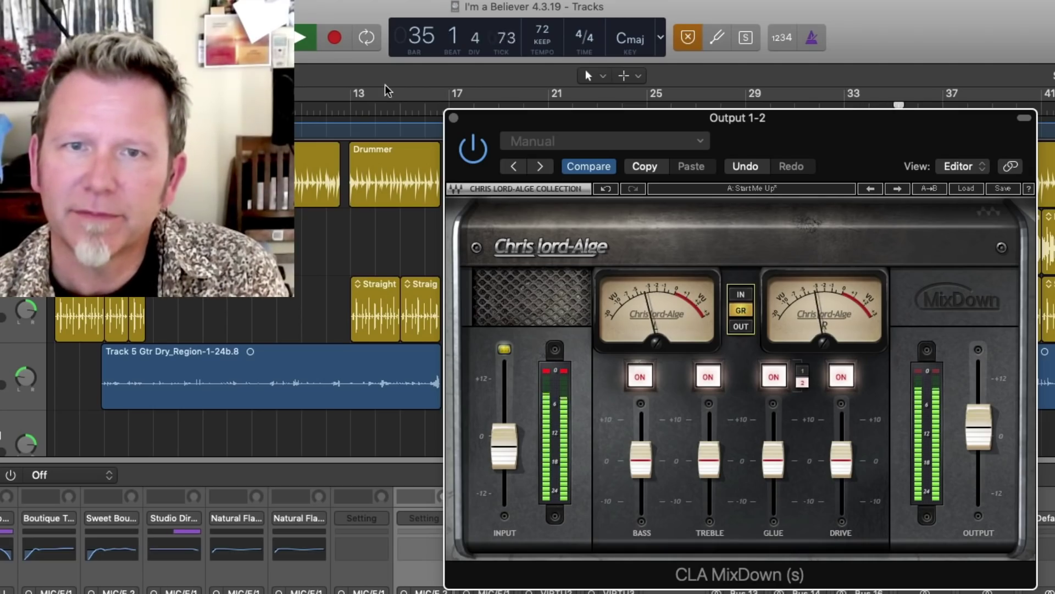
key(space)
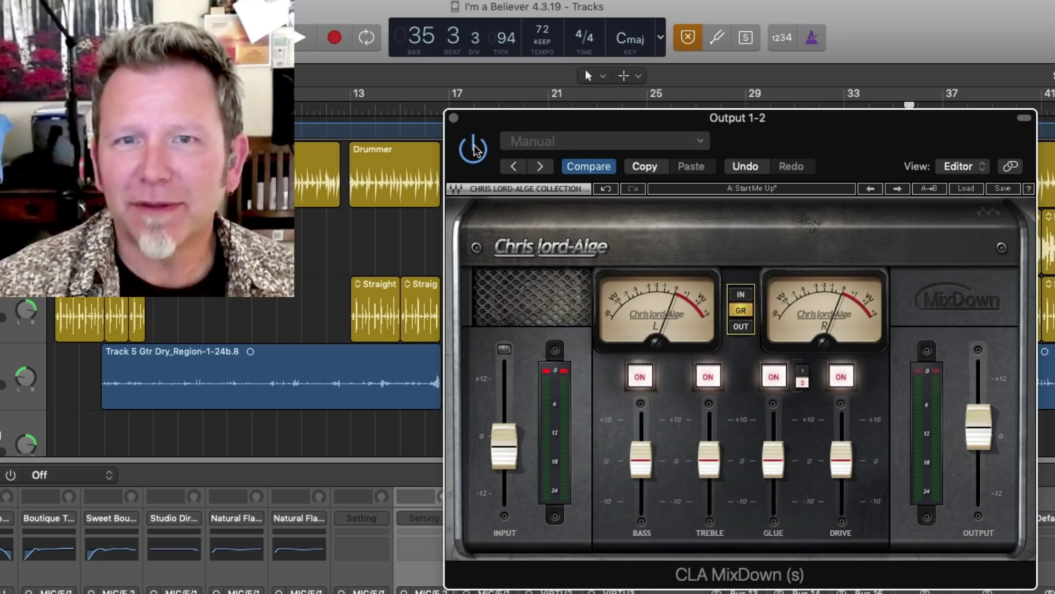
- Resume playback and repeatedly toggle CLA MixDown's bypass to compare the processed and unprocessed mix
click(298, 39)
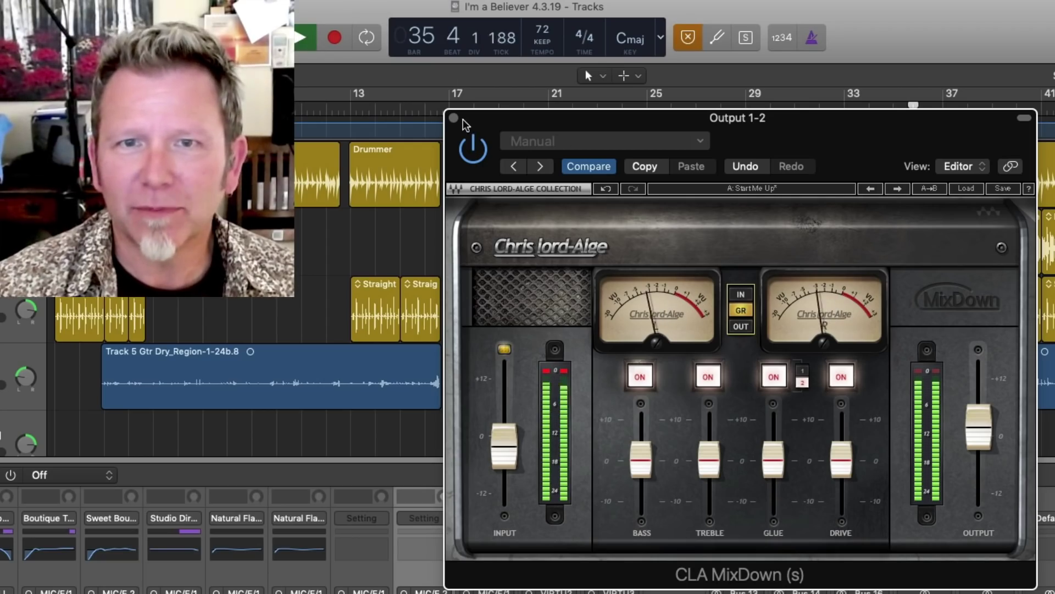
click(473, 152)
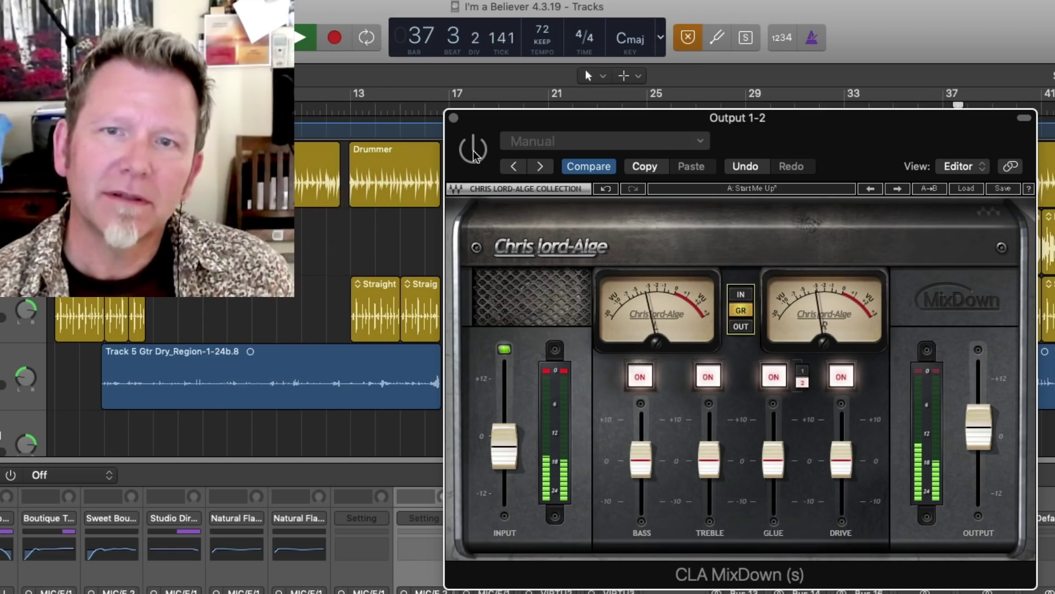
click(472, 151)
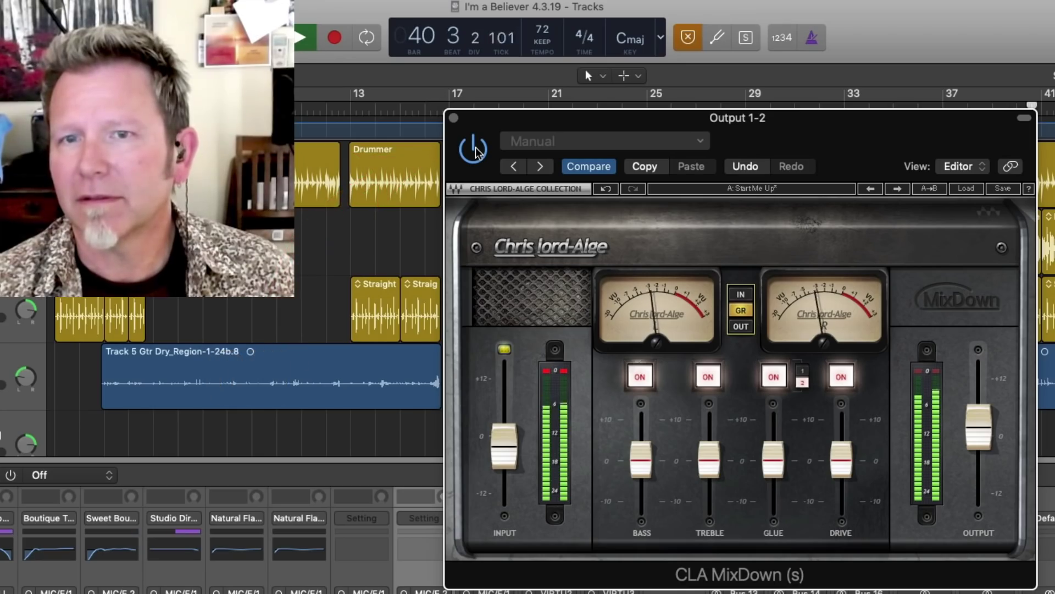
click(474, 150)
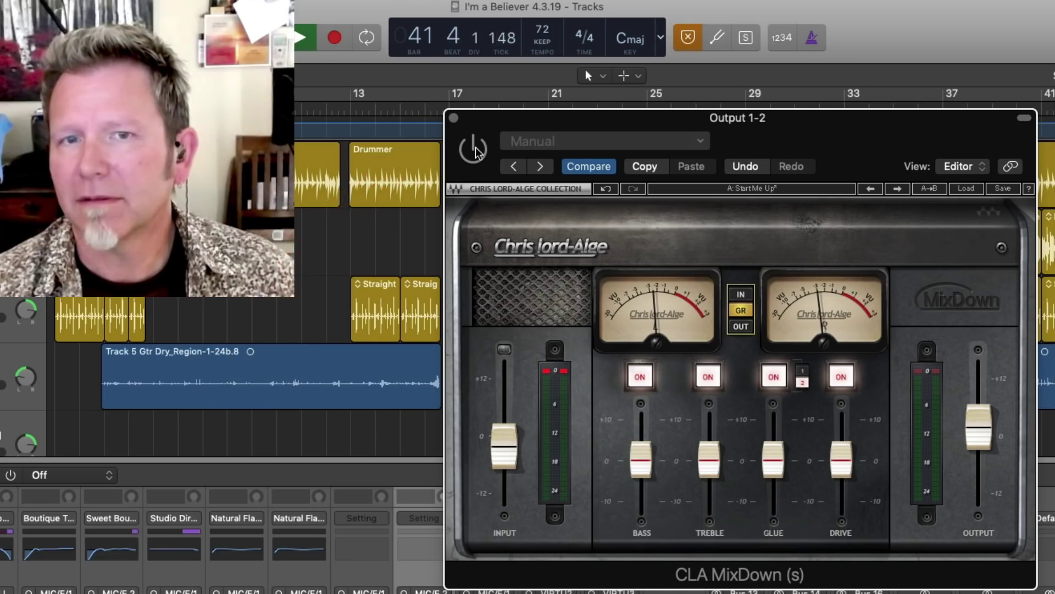
click(474, 149)
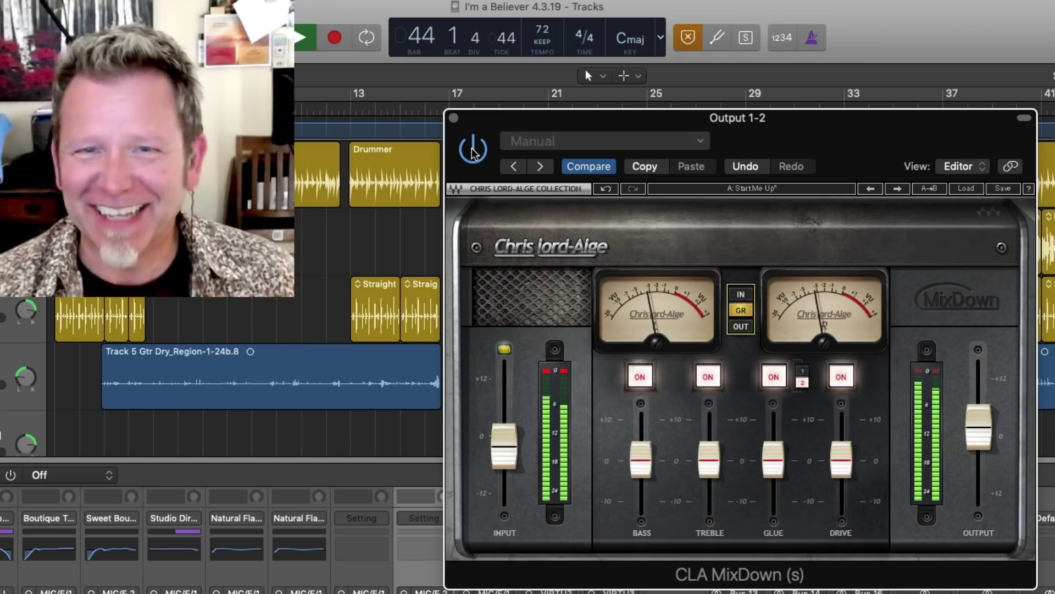
click(472, 149)
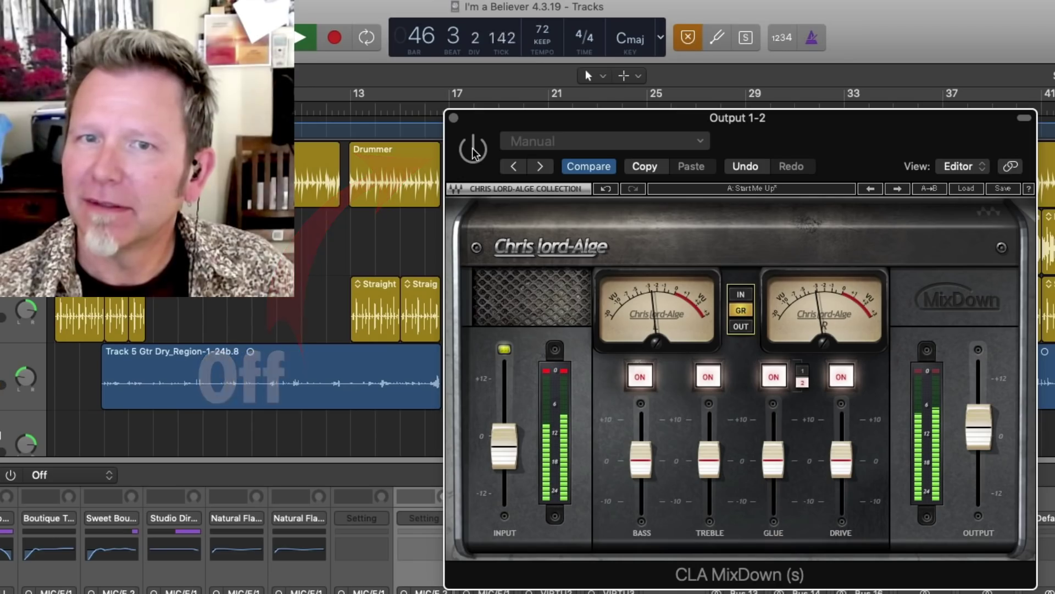
click(473, 149)
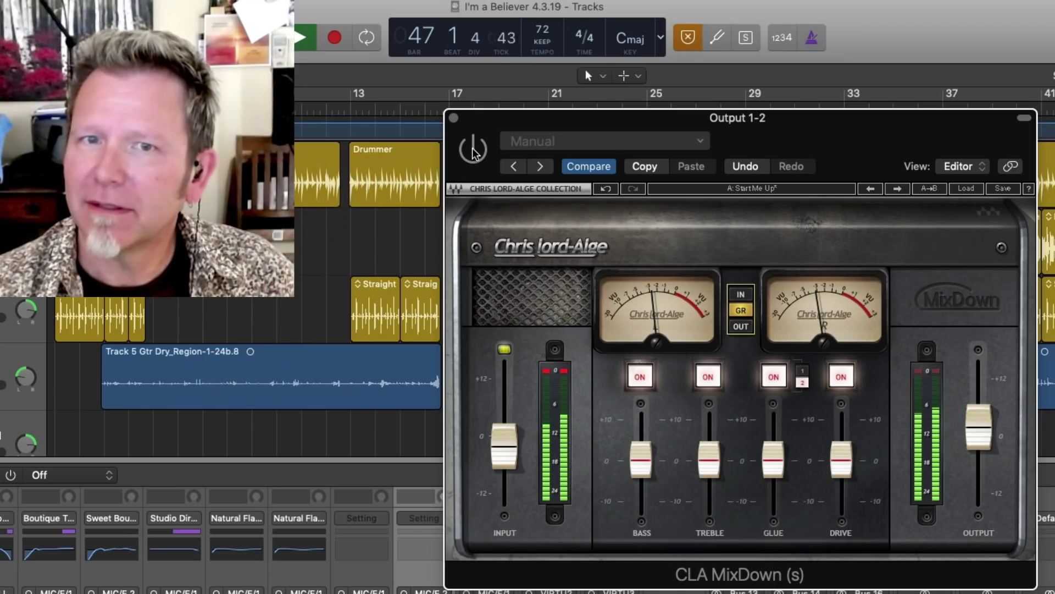